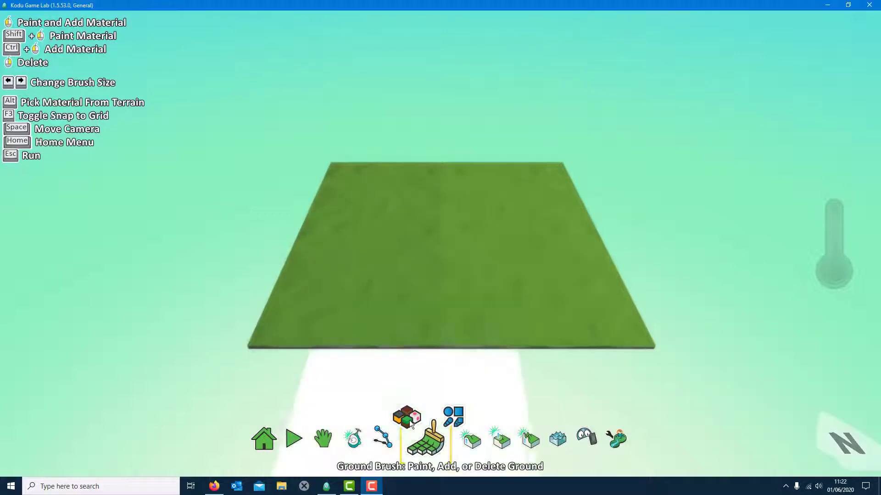
- Start a new world from the flat grass starter template
left_click(327, 293)
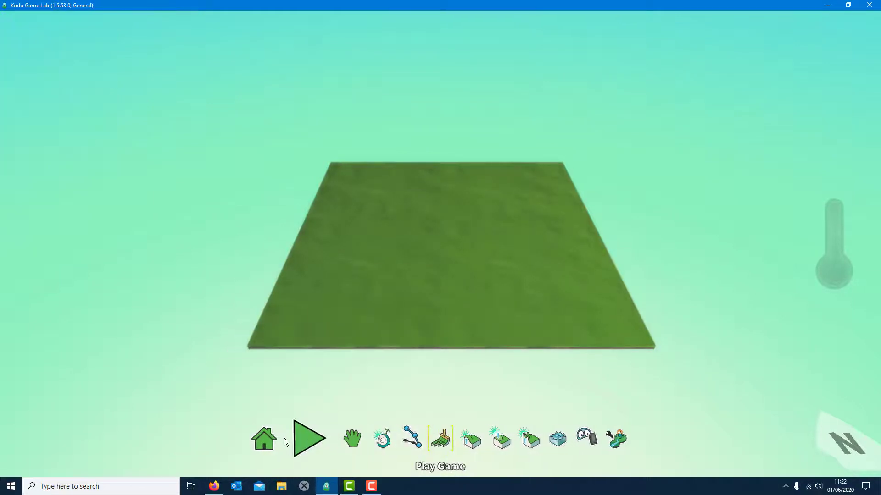
left_click(273, 438)
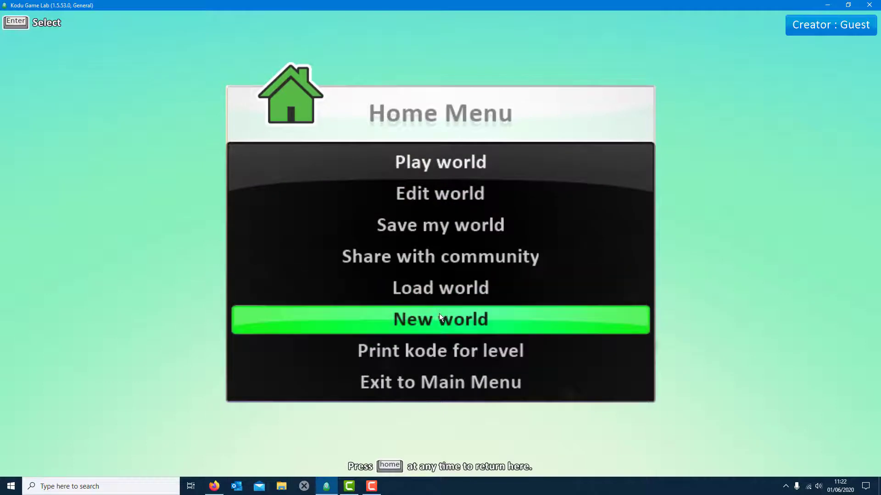
left_click(441, 316)
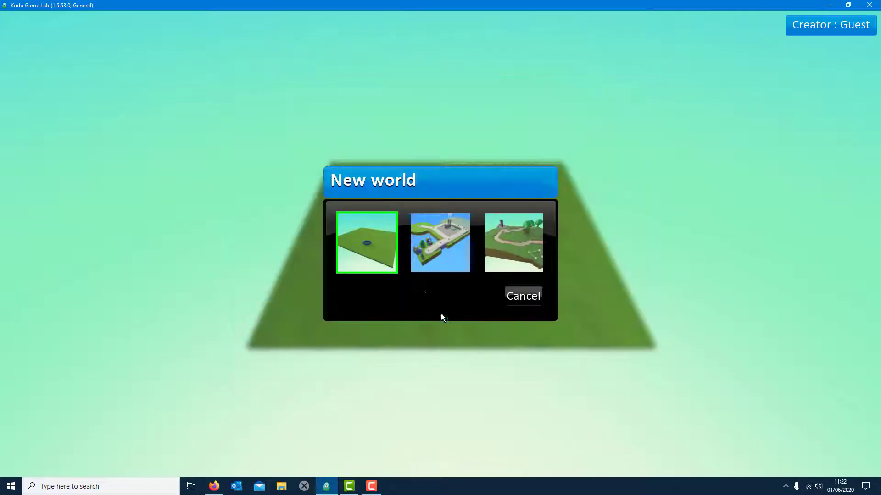
left_click(374, 246)
left_click(437, 447)
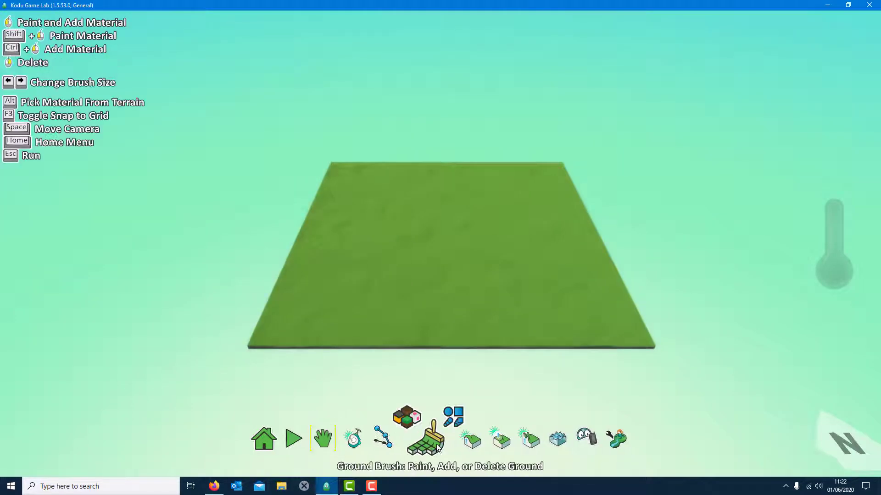
- Extend the grass ground to the left and right, trimming a strip at the right edge
left_click(407, 421)
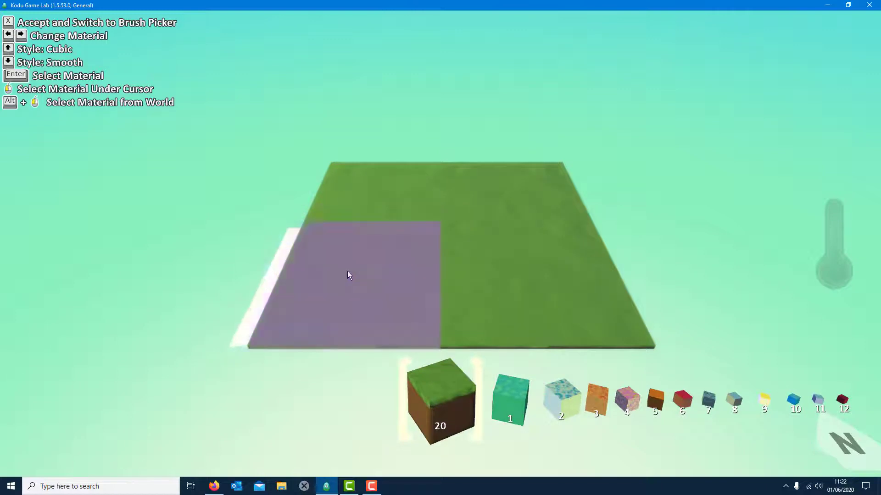
mouse_move(345, 271)
left_mouse_down()
mouse_move(295, 268)
mouse_move(273, 211)
mouse_move(279, 197)
mouse_move(250, 199)
mouse_move(202, 275)
mouse_move(186, 276)
left_mouse_up()
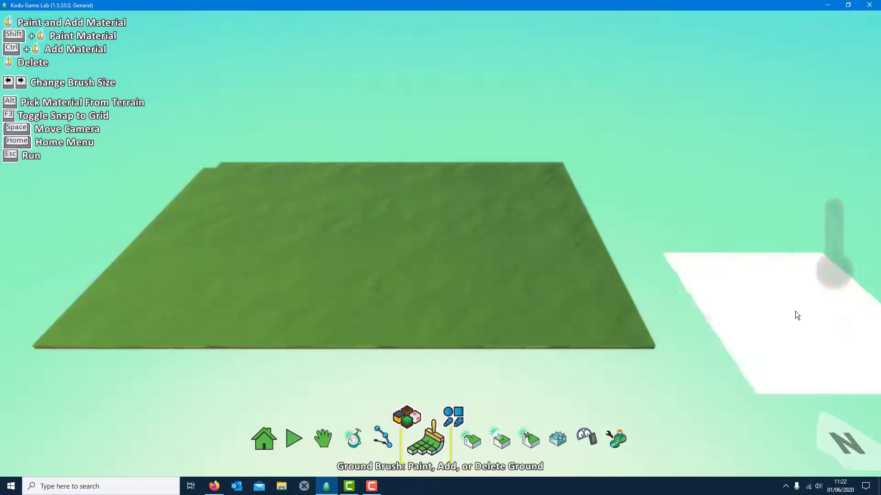
right_click_drag(644, 295, 596, 198)
left_click_drag(585, 195, 593, 285)
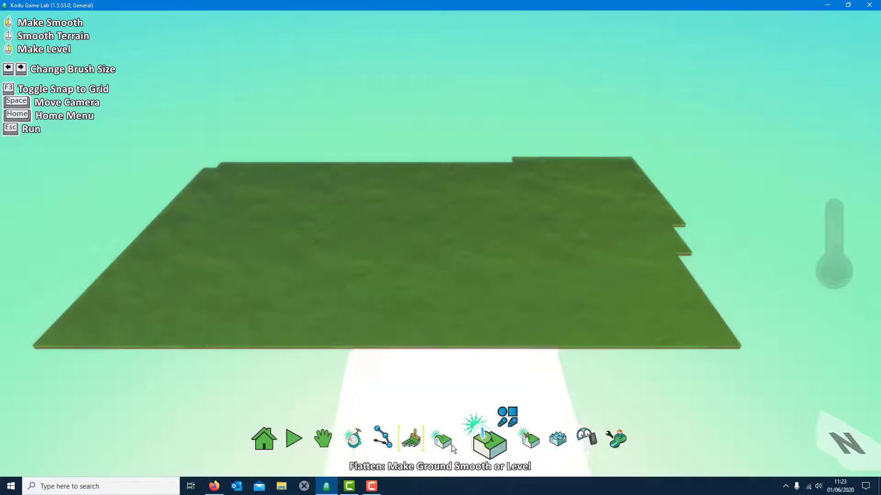
- Choose ground material 14 and paint grey tile ground beyond the grass edges
left_click(496, 448)
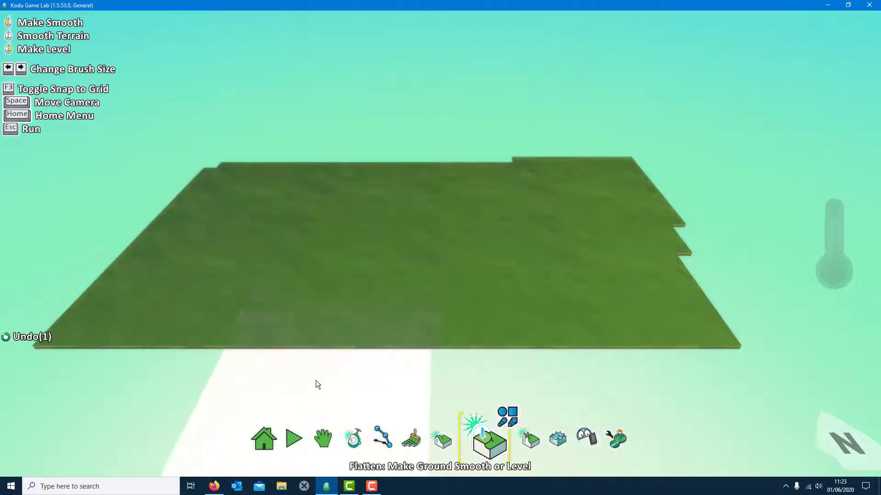
left_click(411, 424)
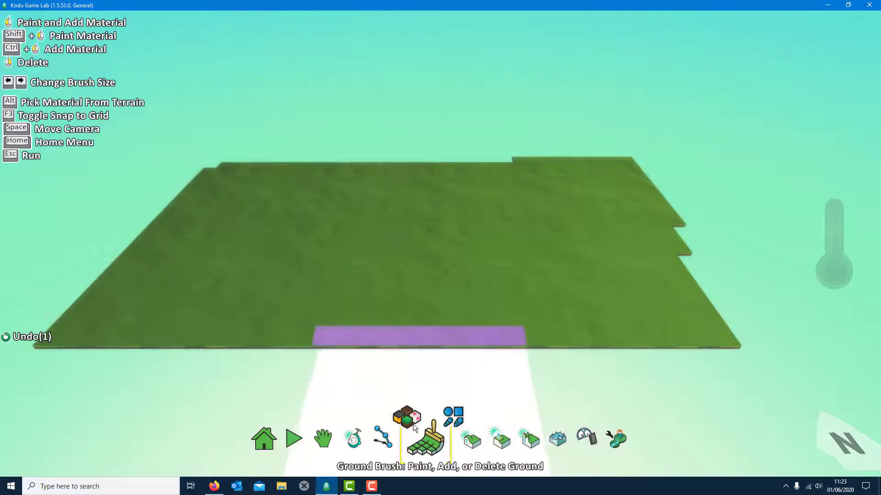
left_click(409, 418)
scroll(541, 402, "down", 10)
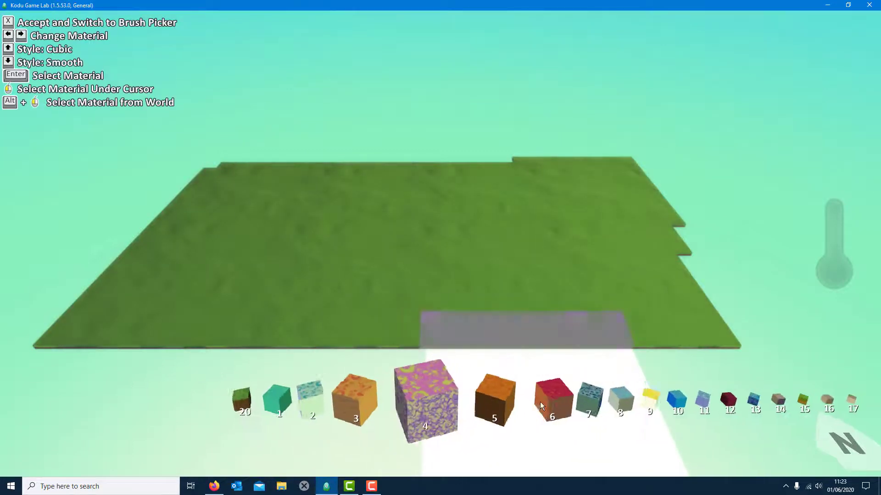
scroll(518, 399, "down", 4)
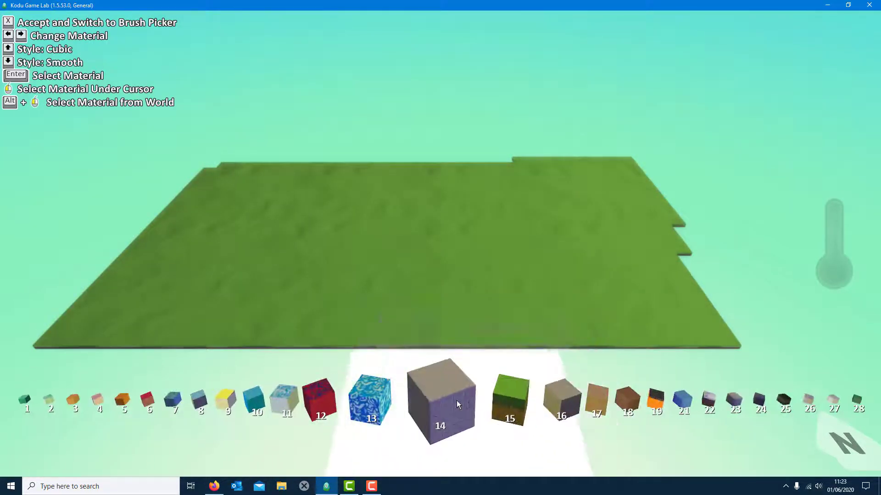
left_click(456, 401)
mouse_move(288, 138)
left_mouse_down()
mouse_move(567, 154)
mouse_move(606, 145)
mouse_move(681, 216)
mouse_move(688, 184)
mouse_move(709, 177)
mouse_move(723, 225)
mouse_move(791, 337)
mouse_move(786, 377)
mouse_move(643, 422)
mouse_move(121, 424)
mouse_move(78, 402)
mouse_move(42, 308)
mouse_move(27, 352)
mouse_move(16, 347)
mouse_move(106, 193)
mouse_move(173, 161)
left_mouse_up()
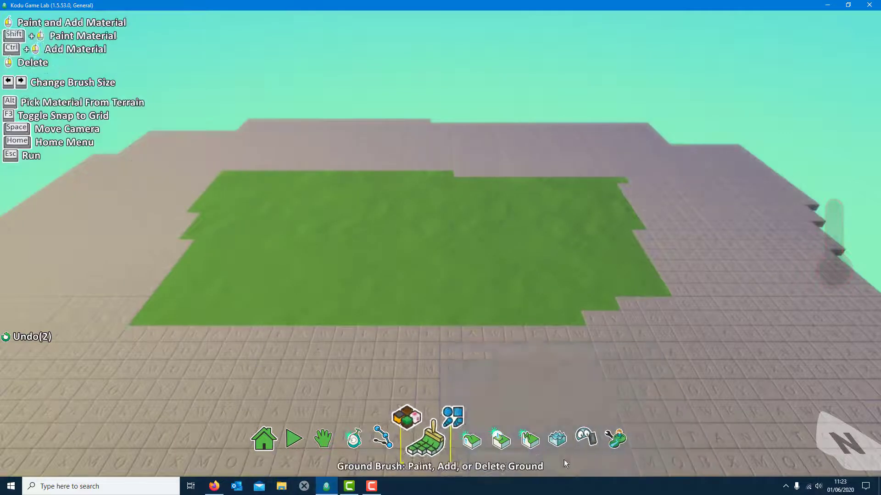
- Raise the tile border into walls with the Up/Down tool
left_click(463, 439)
left_click(462, 439)
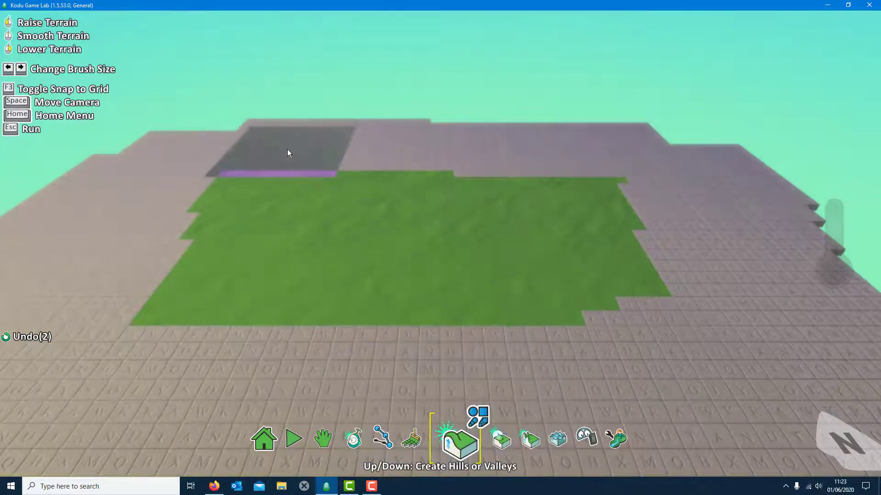
mouse_move(303, 147)
left_mouse_down()
mouse_move(466, 134)
mouse_move(659, 154)
mouse_move(737, 306)
mouse_move(730, 335)
mouse_move(617, 342)
left_mouse_up()
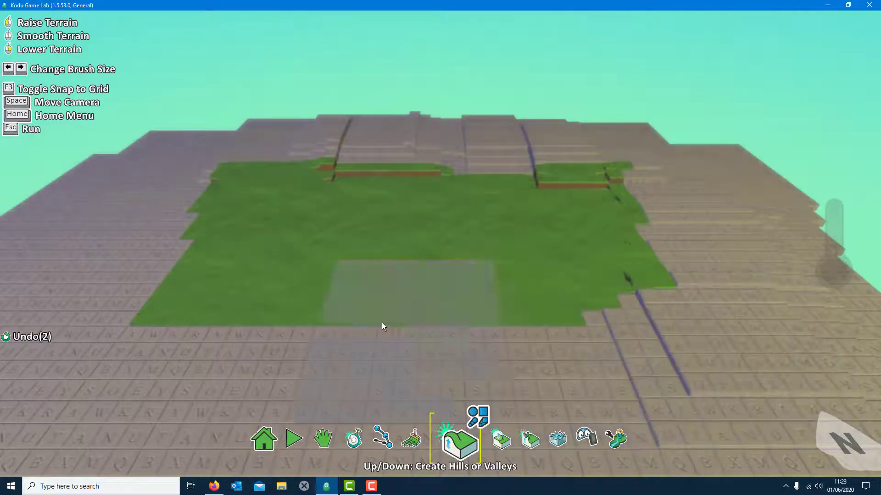
left_click(380, 440)
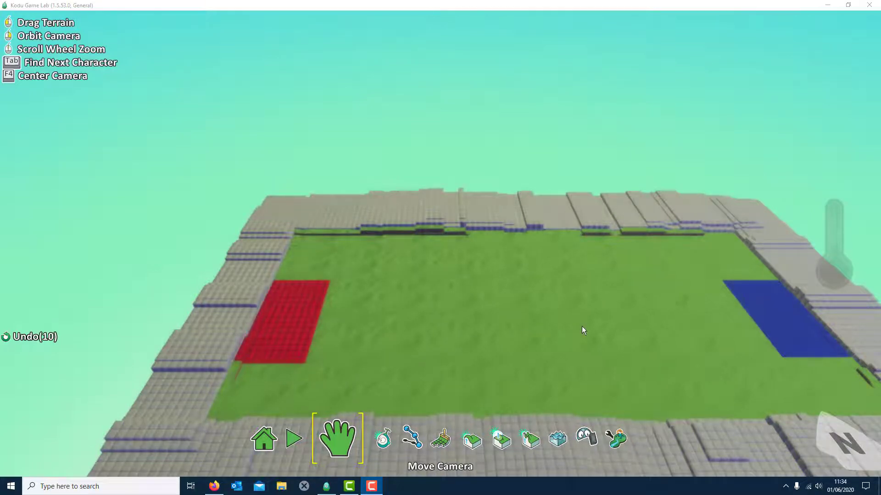
left_click(448, 444)
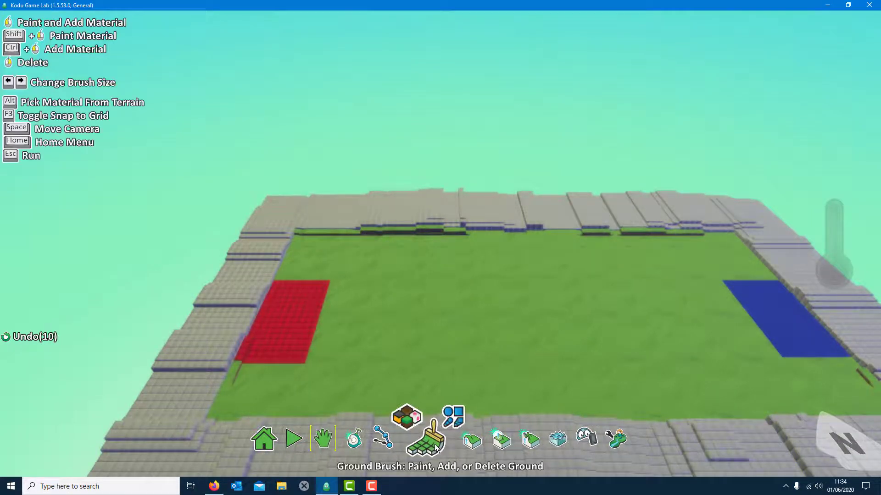
mouse_move(439, 451)
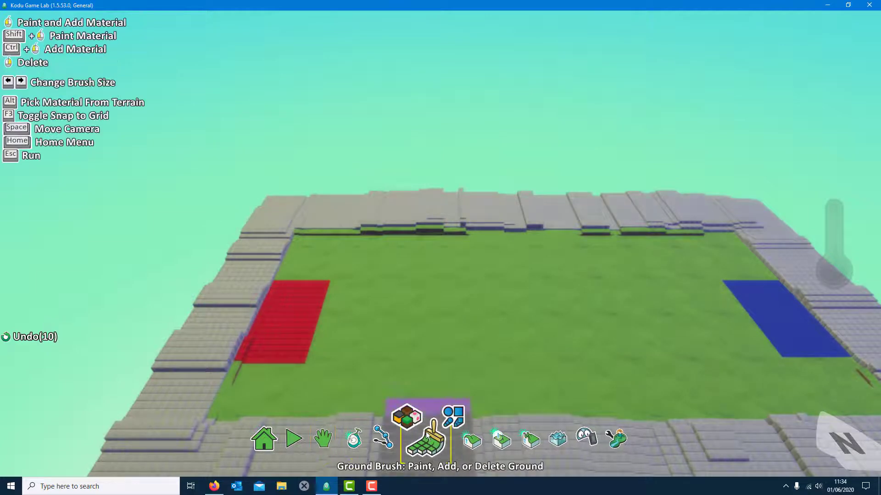
left_click(410, 421)
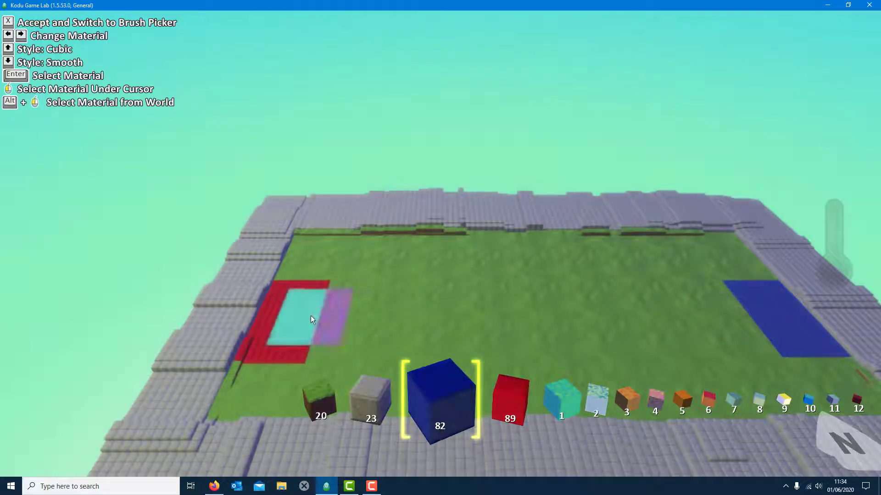
key("Return")
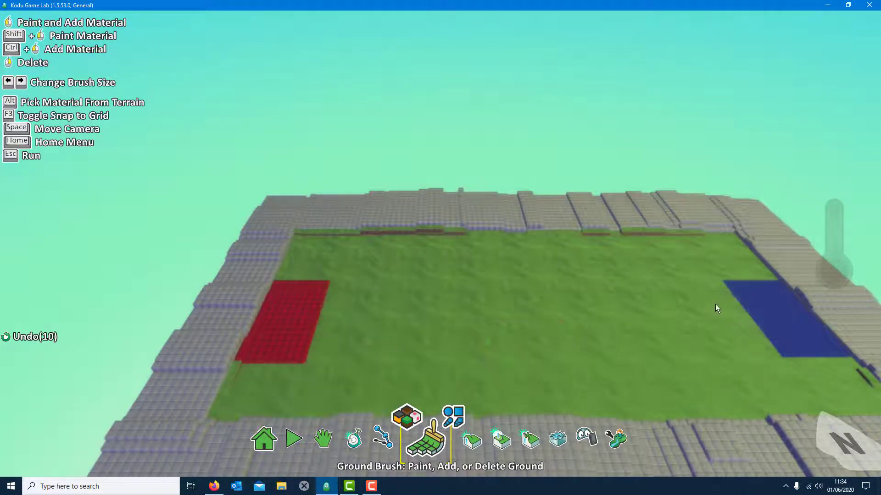
- Pan, zoom and orbit the camera across the walled pitch
left_click(383, 434)
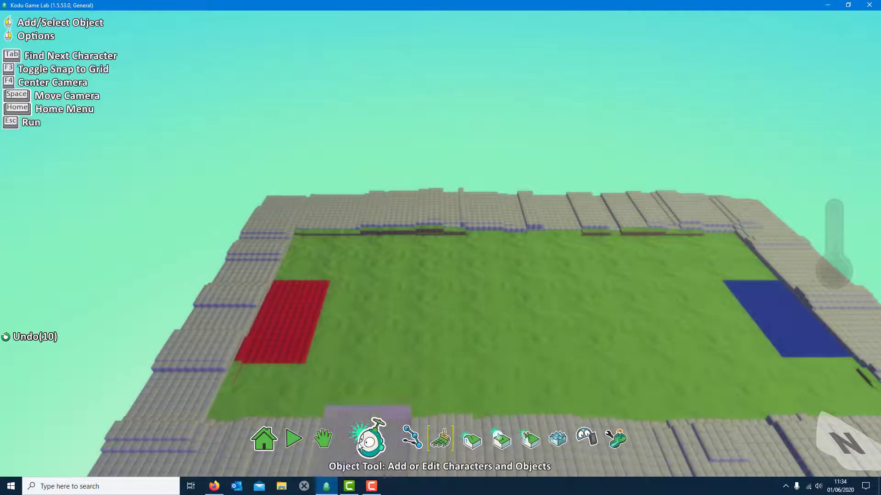
left_click(337, 443)
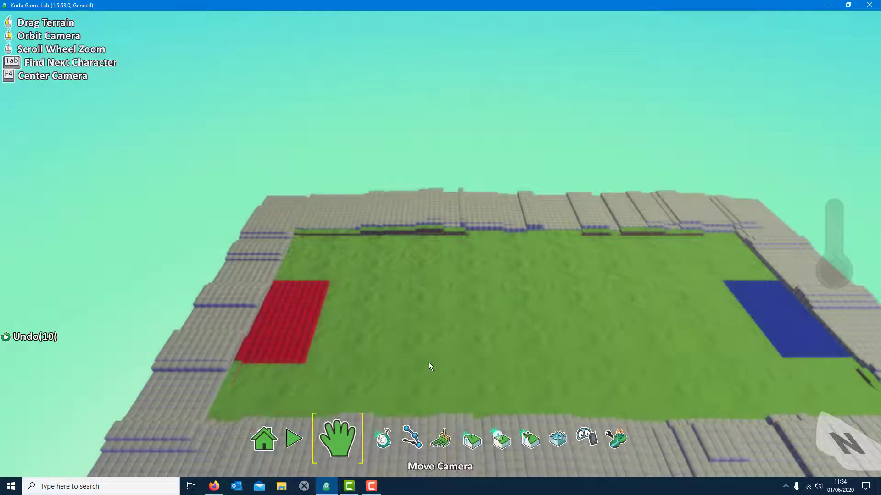
left_click_drag(429, 361, 316, 364)
scroll(382, 268, "down", 3)
scroll(385, 350, "up", 2)
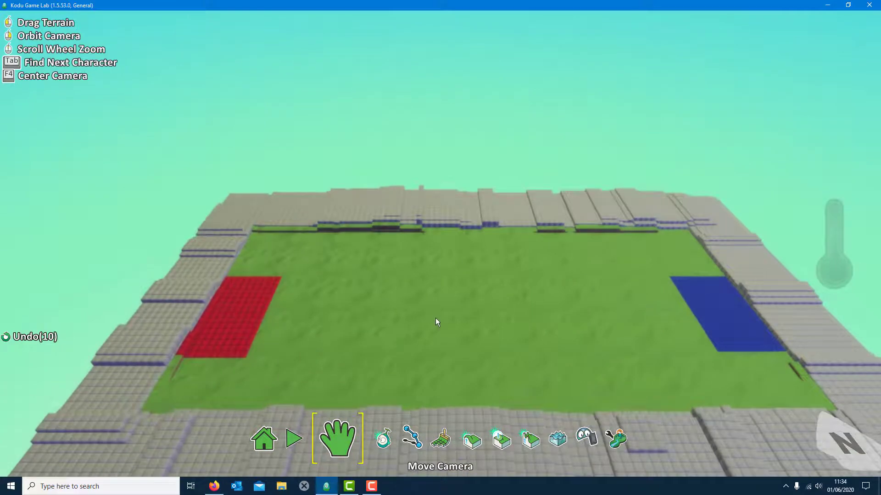
mouse_move(460, 310)
right_mouse_down()
mouse_move(369, 311)
mouse_move(449, 303)
mouse_move(460, 315)
mouse_move(365, 293)
mouse_move(456, 309)
mouse_move(374, 305)
mouse_move(437, 315)
right_mouse_up()
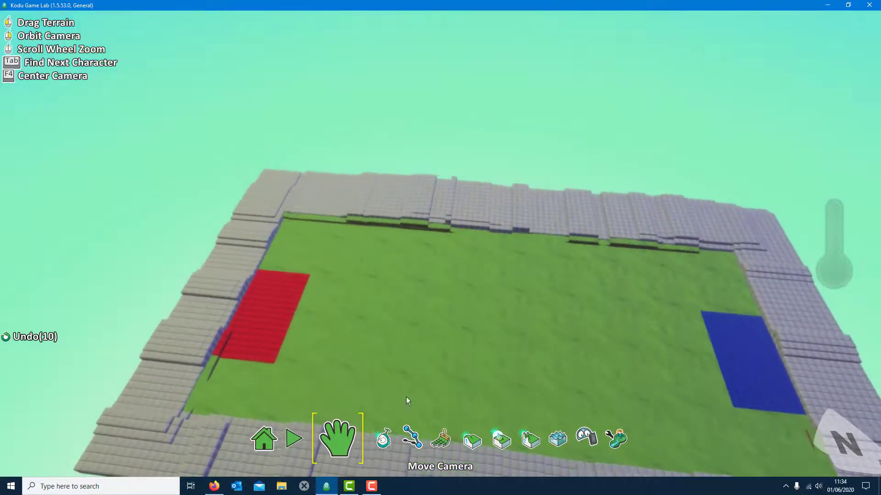
- Select the Object Tool and bring up the object menu on the pitch
left_click(441, 442)
left_click(461, 442)
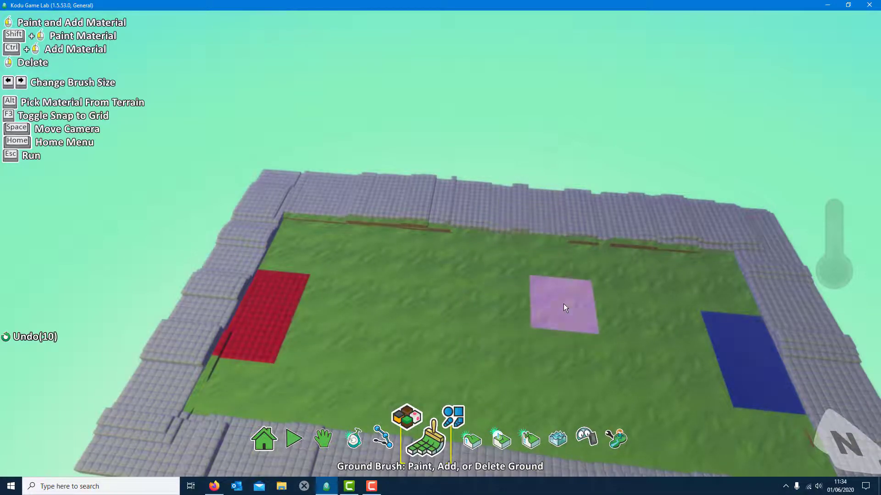
left_click(354, 439)
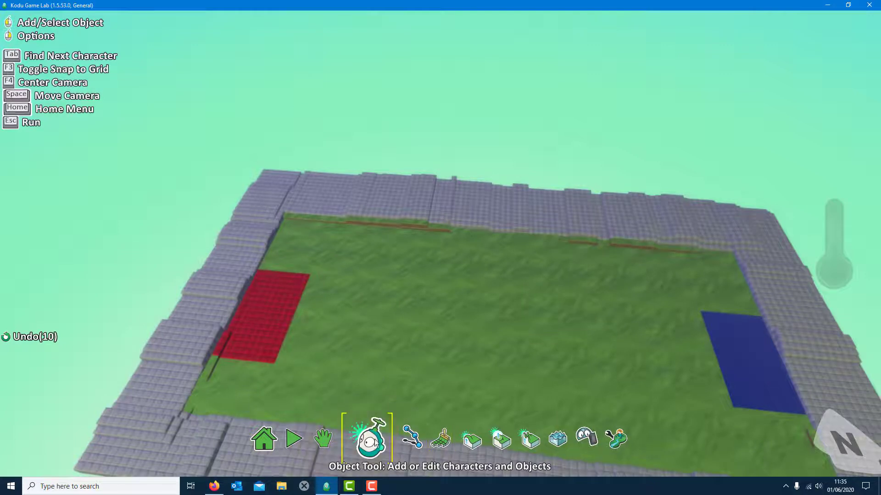
left_click(473, 336)
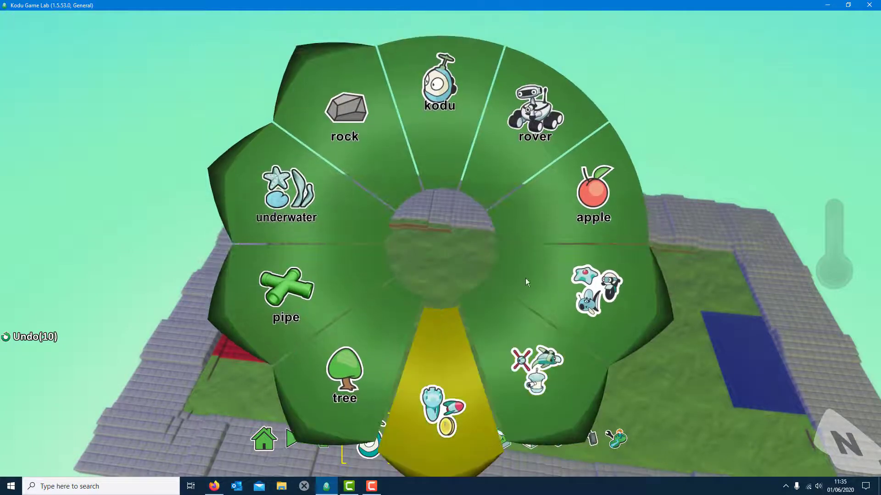
- Place a soccer ball at the centre of the pitch from the objects group
left_click(434, 408)
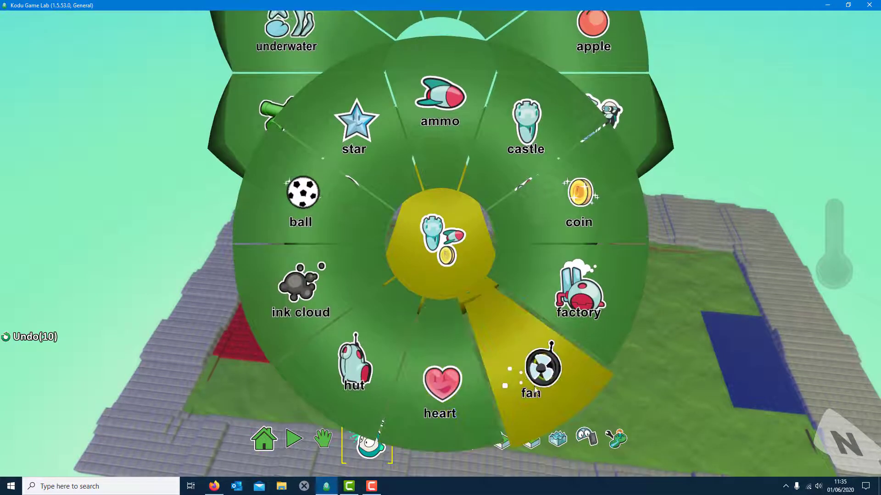
left_click(326, 219)
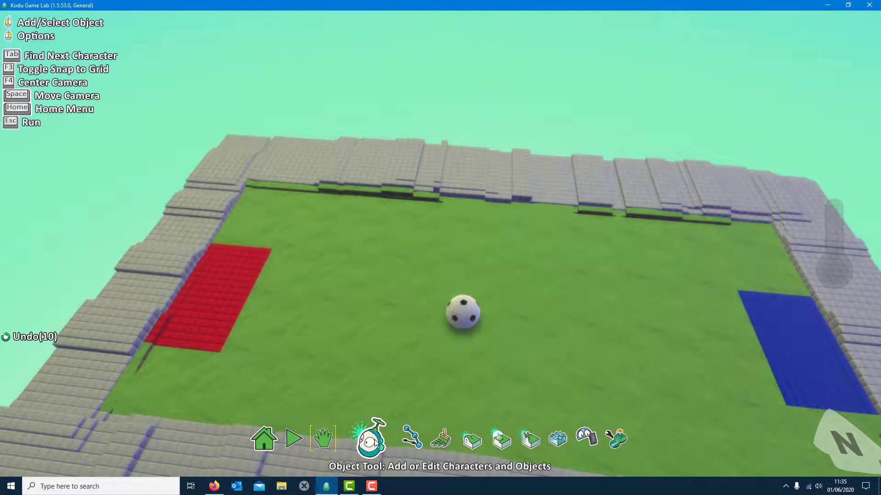
- Add one rover beside the red zone and a second rover next to the blue zone
left_click(284, 294)
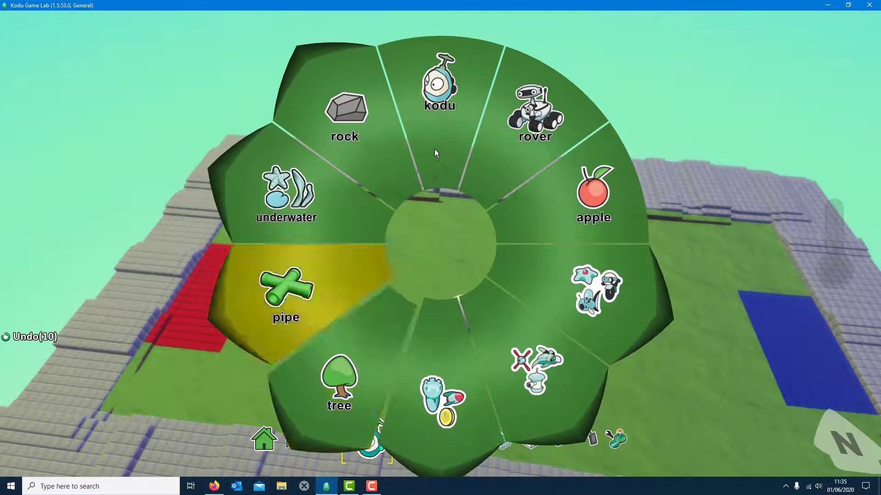
left_click(529, 130)
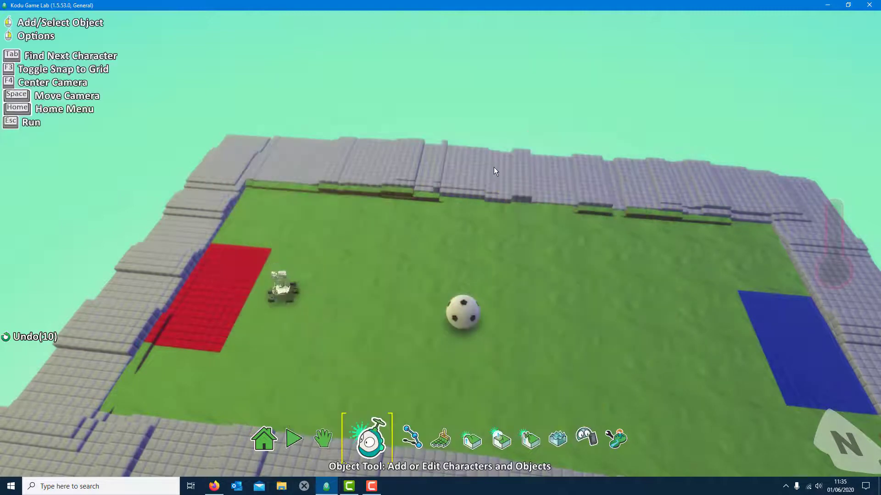
left_click(289, 297)
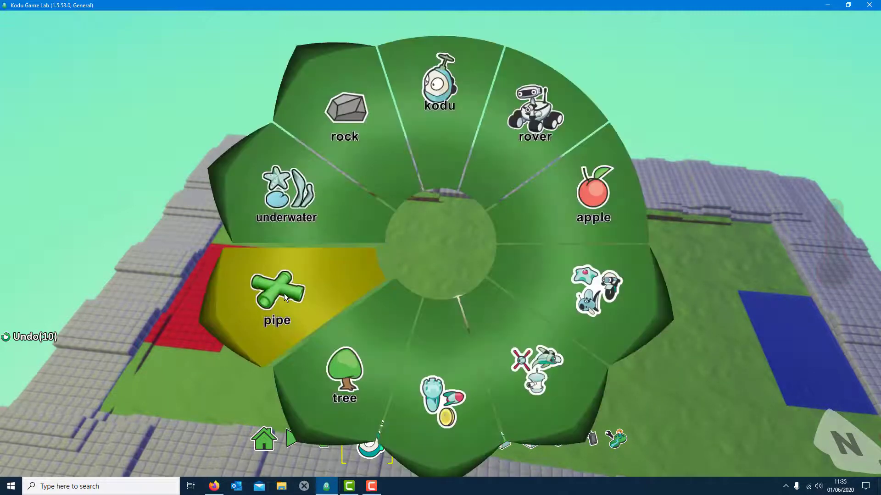
left_click(479, 236)
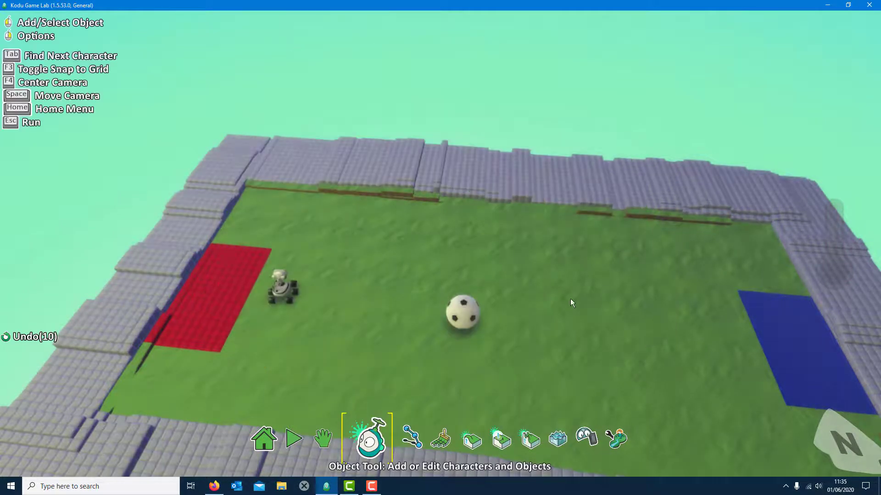
left_click(473, 377)
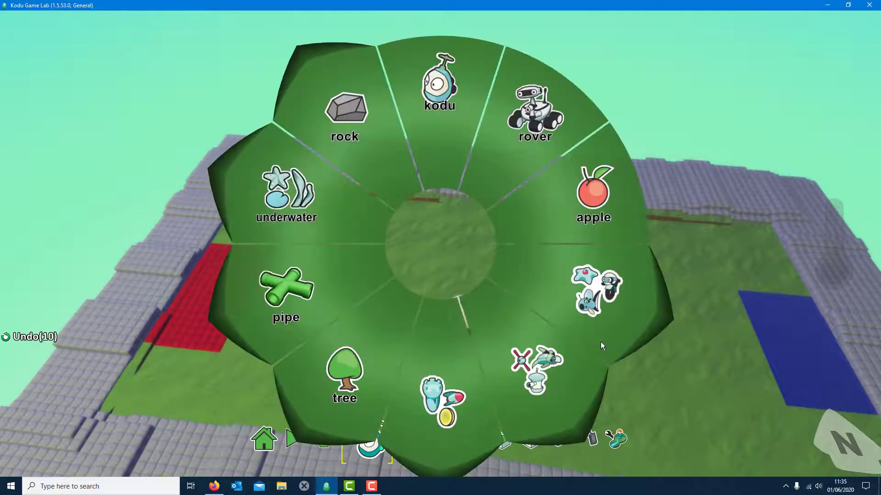
left_click(571, 134)
left_click_drag(608, 339, 688, 334)
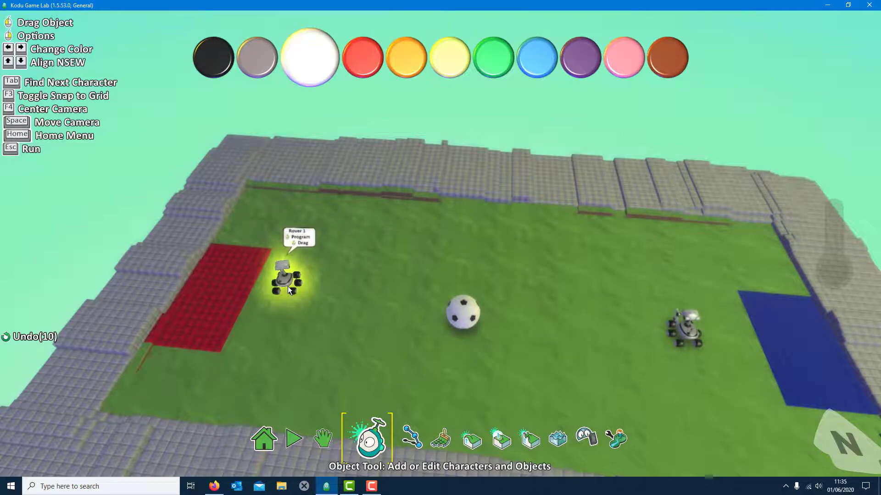
- Colour the first rover red and the second rover blue
key("Right")
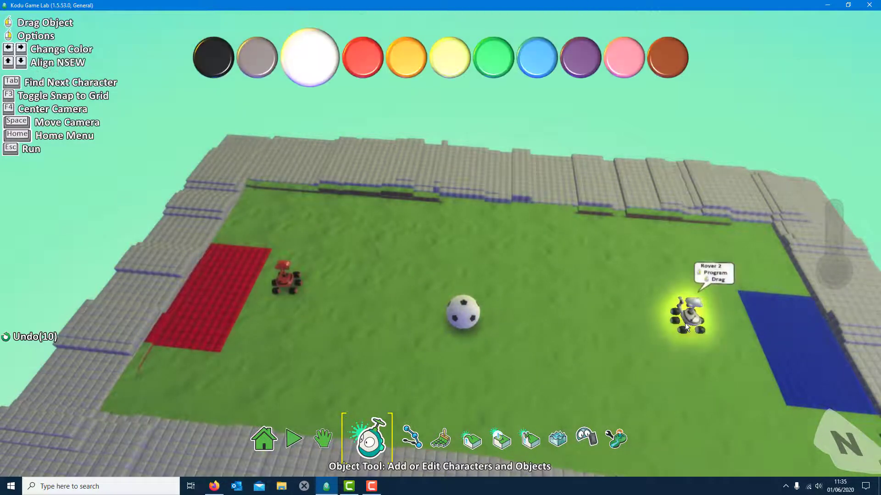
key("Right")
key("Right")
key("Right")
key("Right")
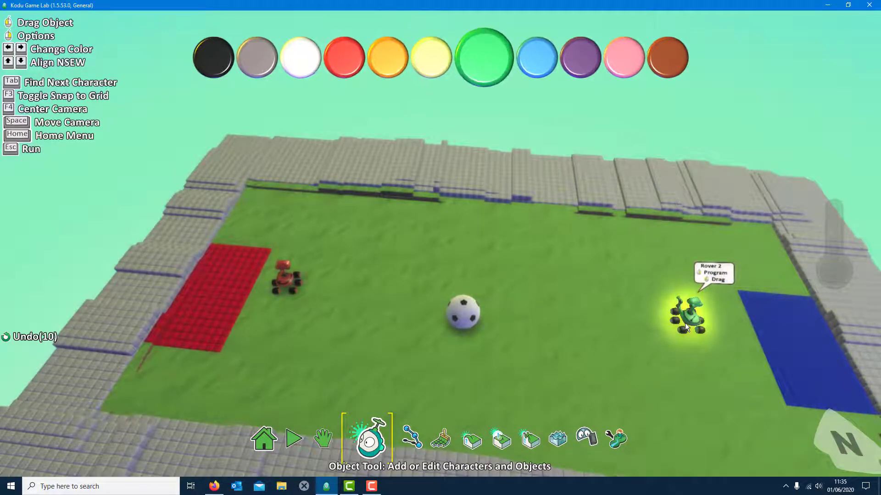
key("Right")
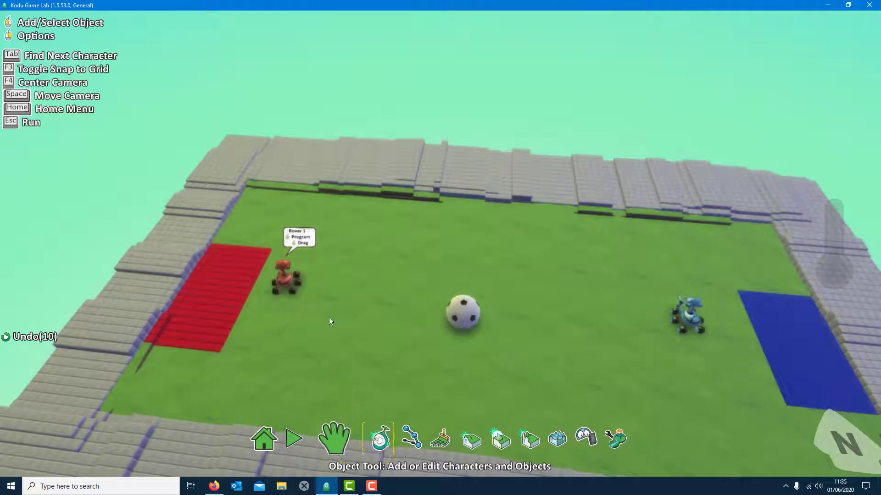
- Give the red rover rule 1: WHEN keyboard Arrows, DO move, then return to the world
right_click(300, 301)
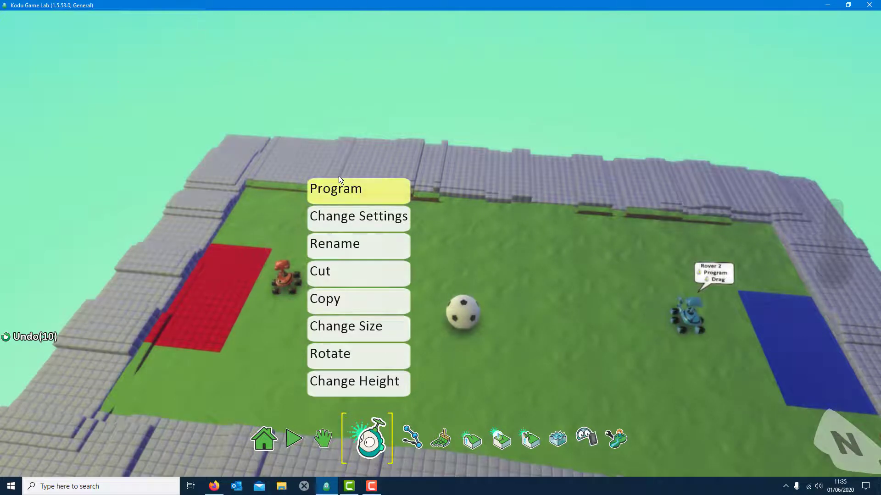
left_click(349, 191)
left_click(281, 245)
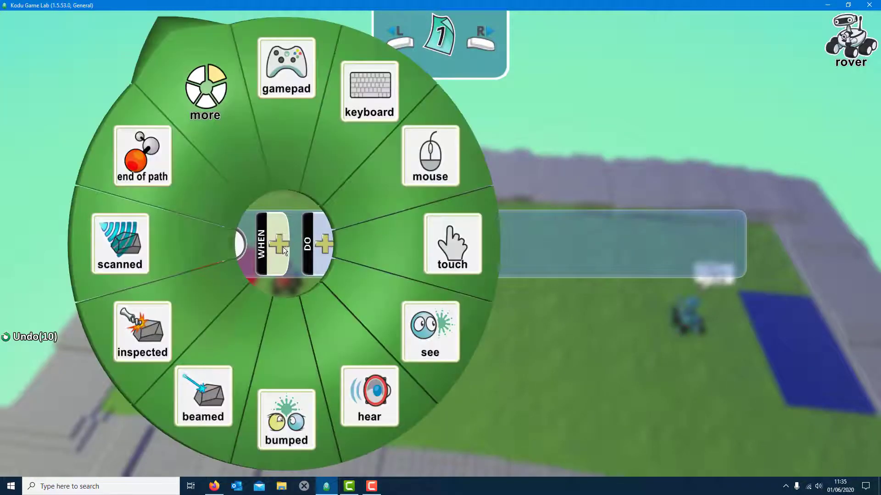
left_click(353, 124)
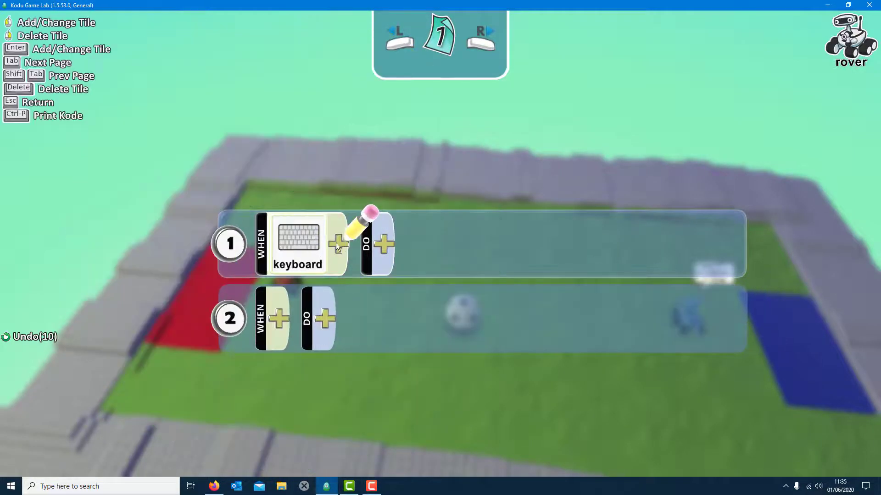
left_click(336, 244)
left_click(346, 154)
left_click(444, 249)
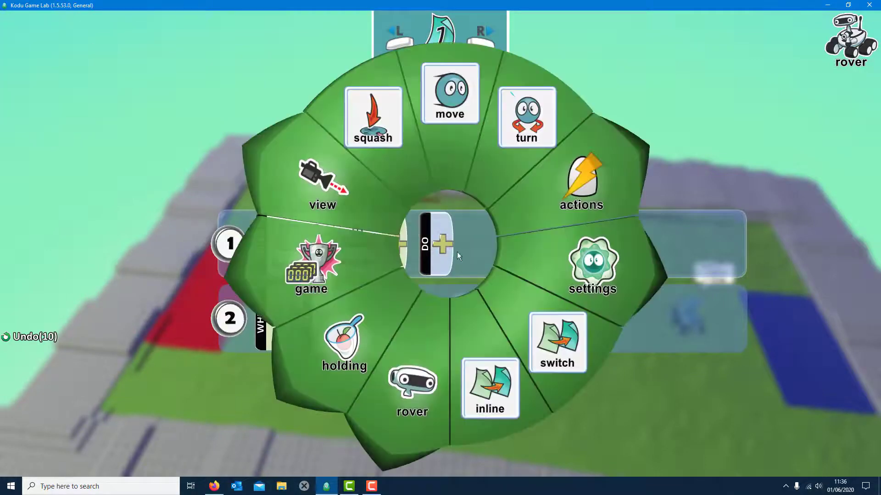
left_click(466, 139)
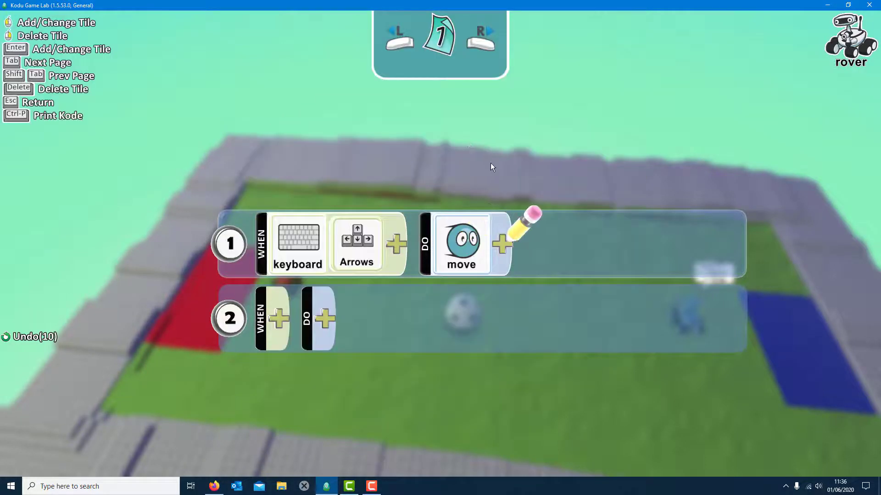
key("Escape")
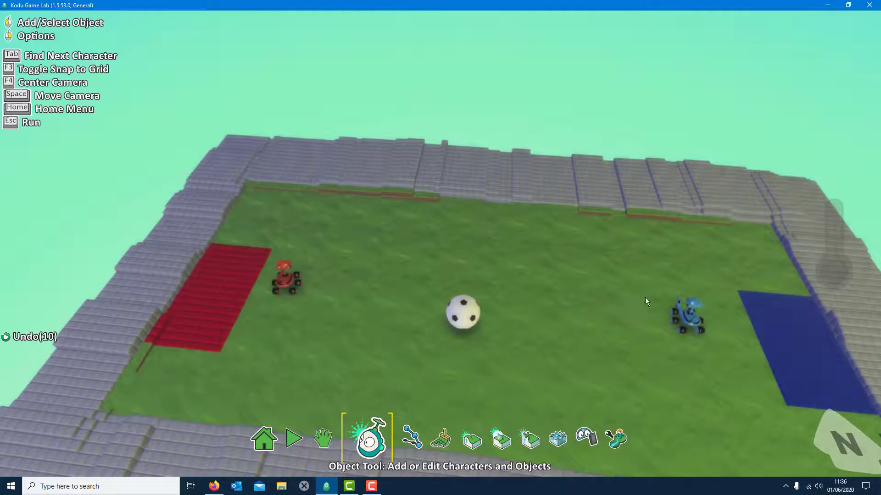
- Give the blue rover rule 1: WHEN keyboard WASD, DO move, replacing the Arrows tile
right_click(688, 312)
left_click(733, 230)
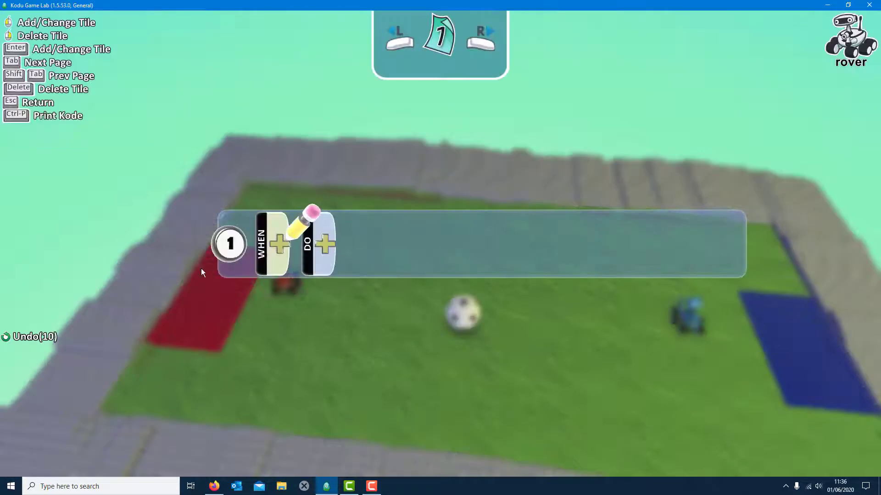
left_click(278, 246)
left_click(348, 135)
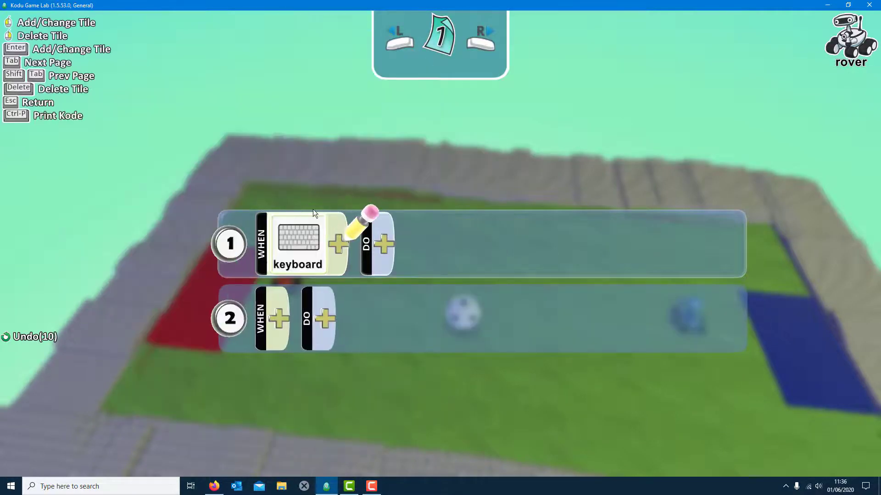
left_click(340, 250)
left_click(349, 157)
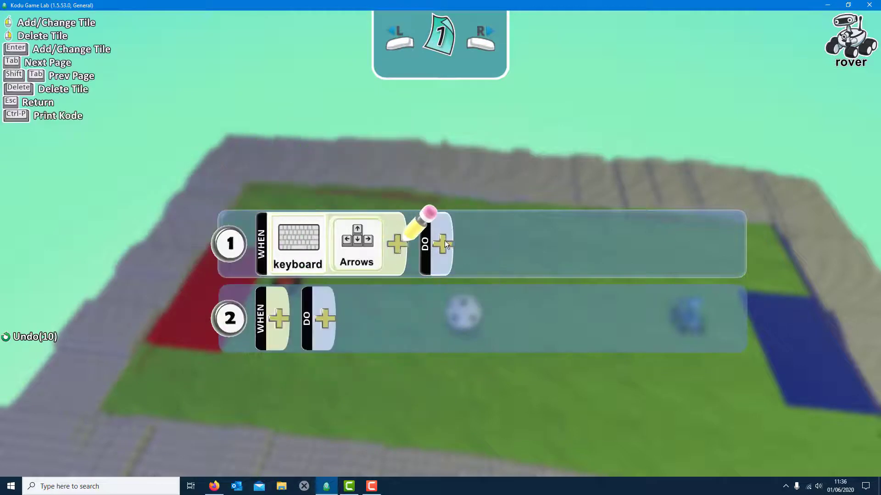
right_click(362, 244)
left_click(395, 229)
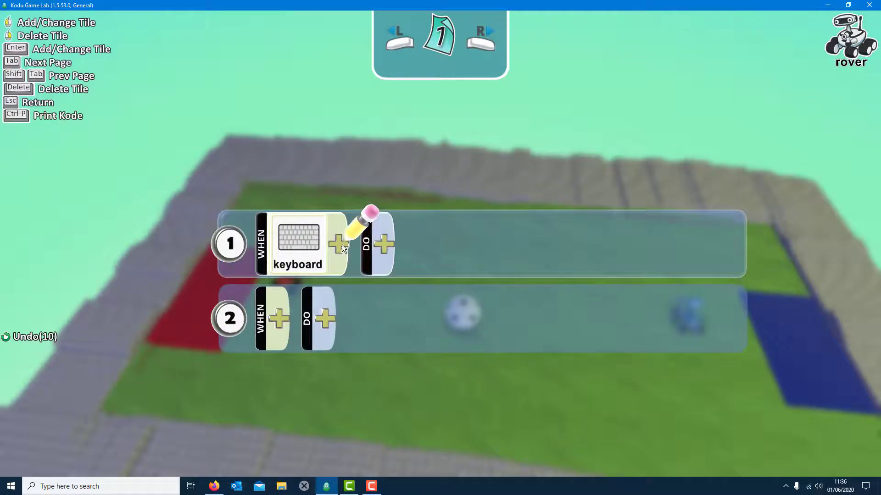
left_click(342, 244)
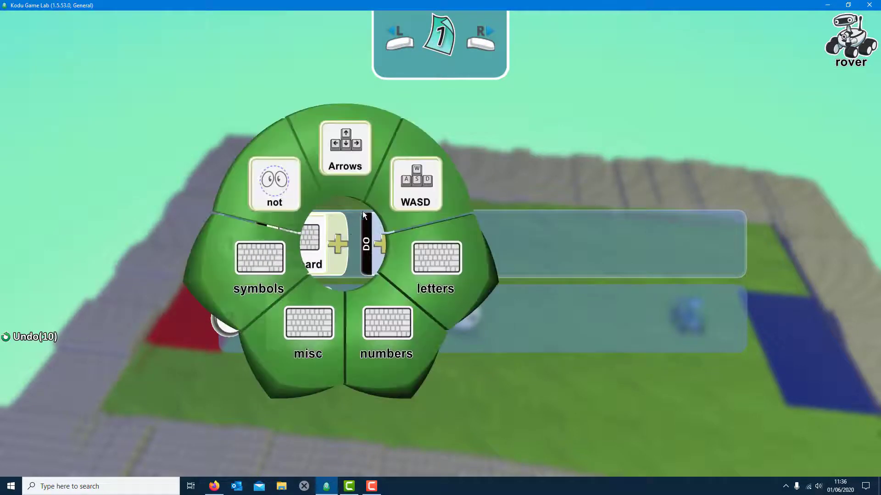
left_click(421, 196)
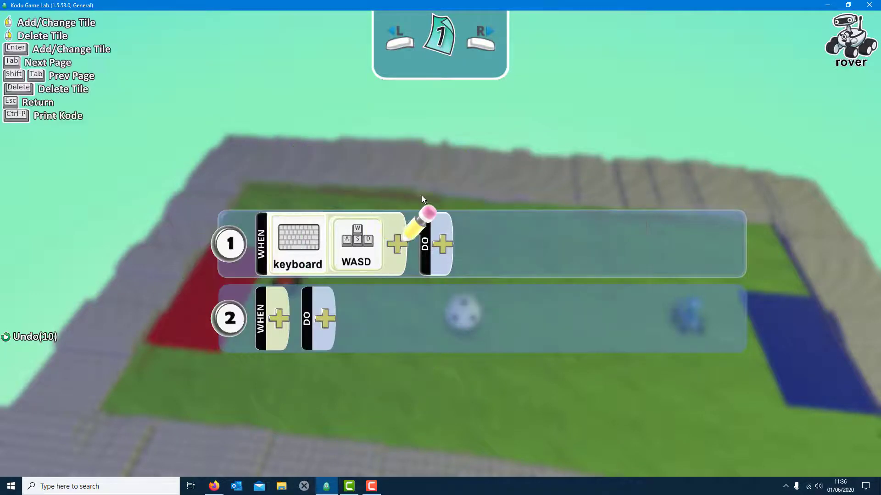
left_click(443, 245)
left_click(449, 134)
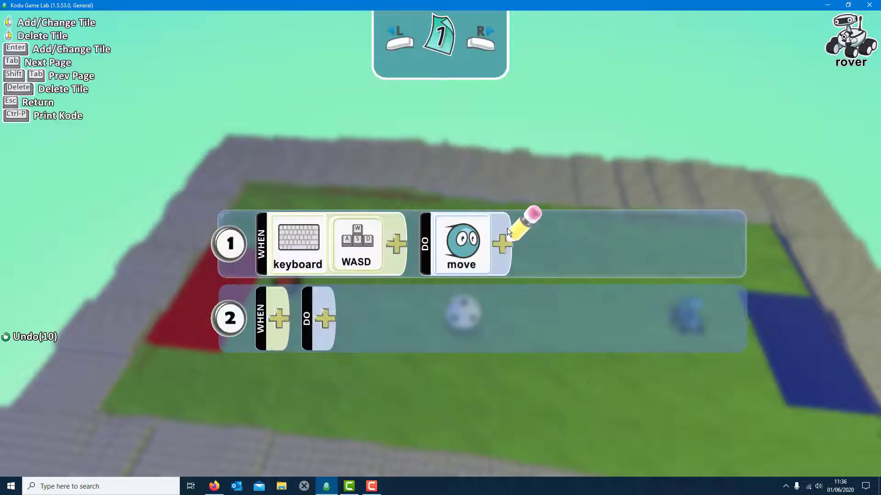